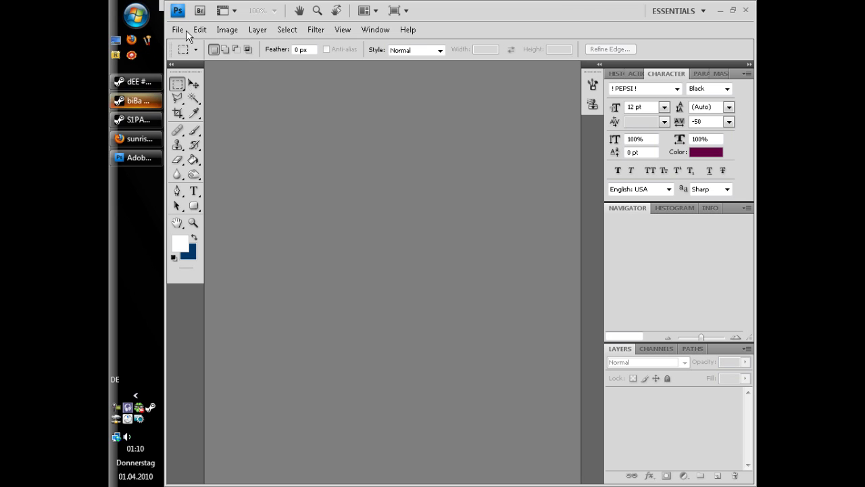
# Step: In the moved-aside friend chat, send 'yeah', 'april april', 'i know', 'now stfu', then draft 'tutorial'
pyautogui.click(148, 103)
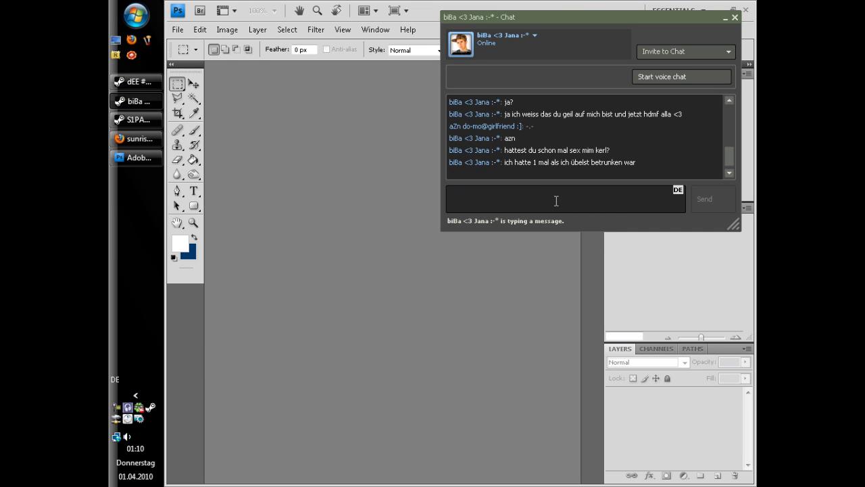
pyautogui.moveTo(572, 19); pyautogui.dragTo(482, 51)
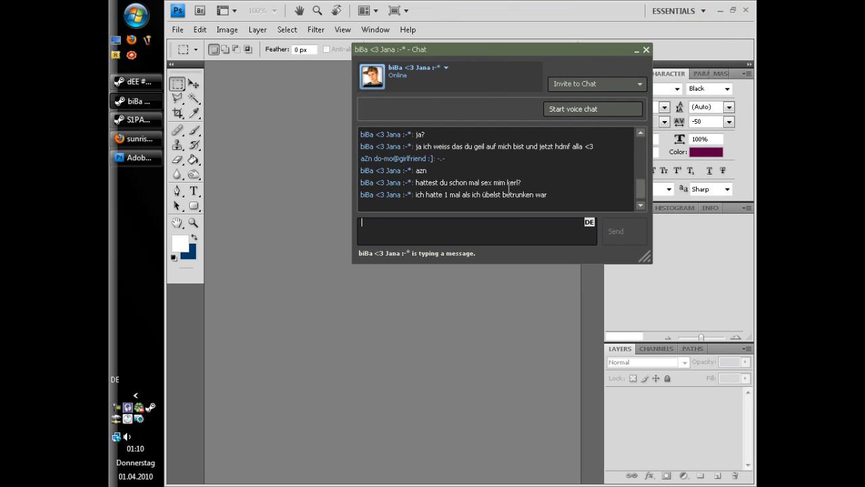
pyautogui.write('y')
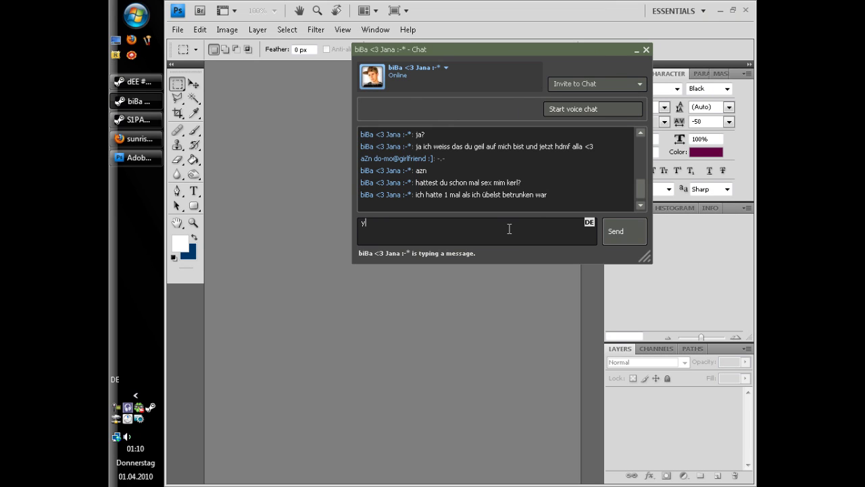
pyautogui.write('eah')
pyautogui.press('Return')
pyautogui.write('april ')
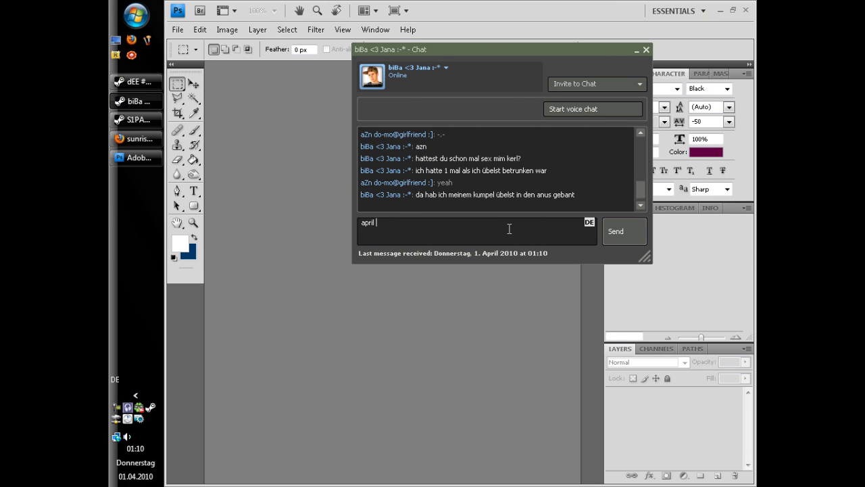
pyautogui.write('april')
pyautogui.press('Return')
pyautogui.write('i know')
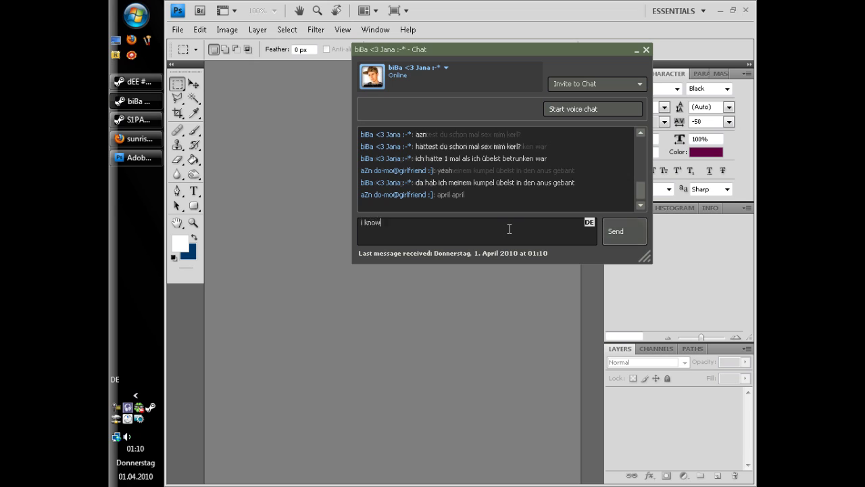
pyautogui.press('Return')
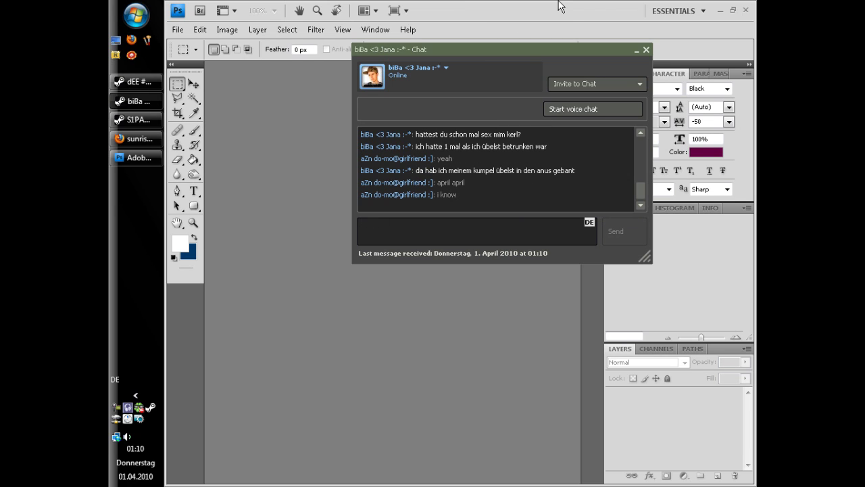
pyautogui.write('n')
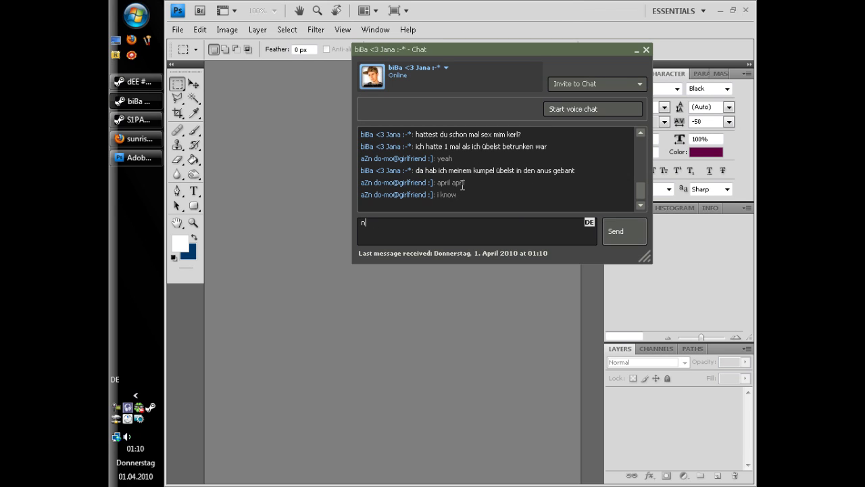
pyautogui.write('ow stfu')
pyautogui.press('Return')
pyautogui.write('tu')
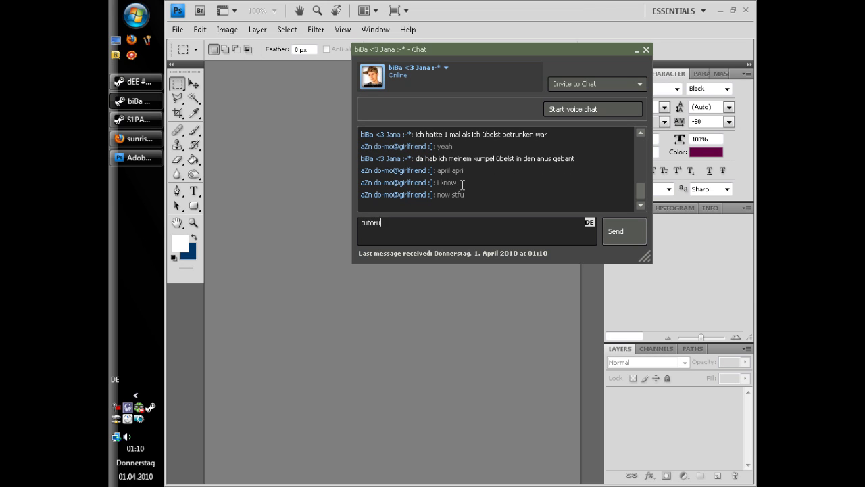
pyautogui.write('torial')
# Step: Send the 'tutorial' reply, then create a 1280×720 pixel white document in Photoshop
pyautogui.press('Return')
pyautogui.click(135, 158)
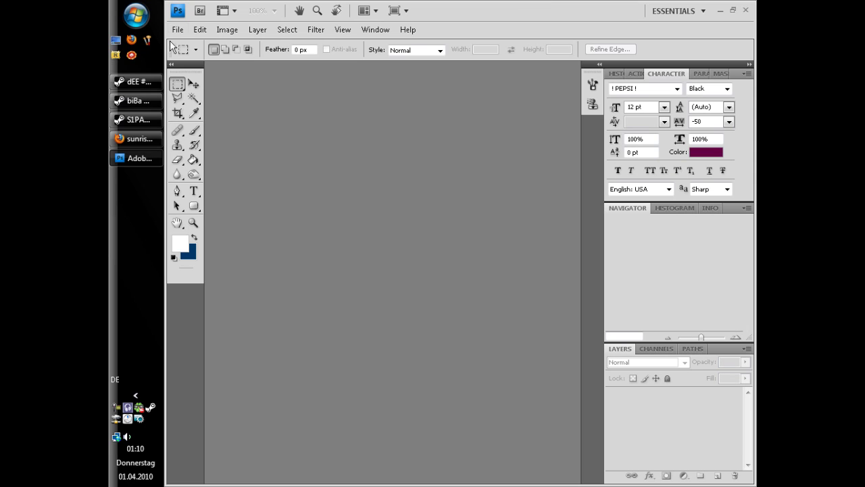
pyautogui.click(177, 29)
pyautogui.click(188, 45)
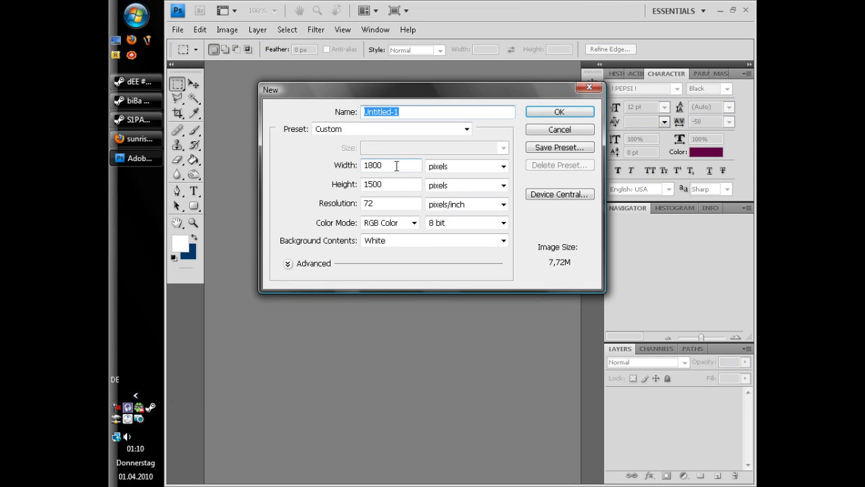
pyautogui.doubleClick(396, 166)
pyautogui.press('BackSpace')
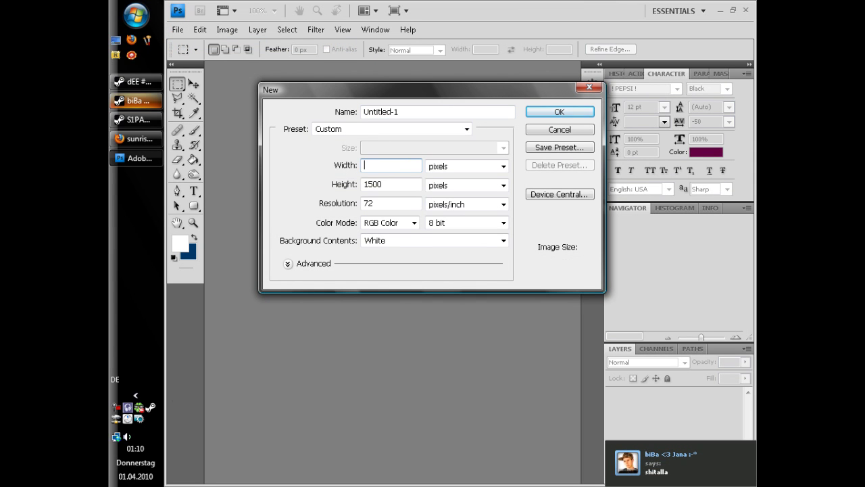
pyautogui.write('1280')
pyautogui.press('Tab')
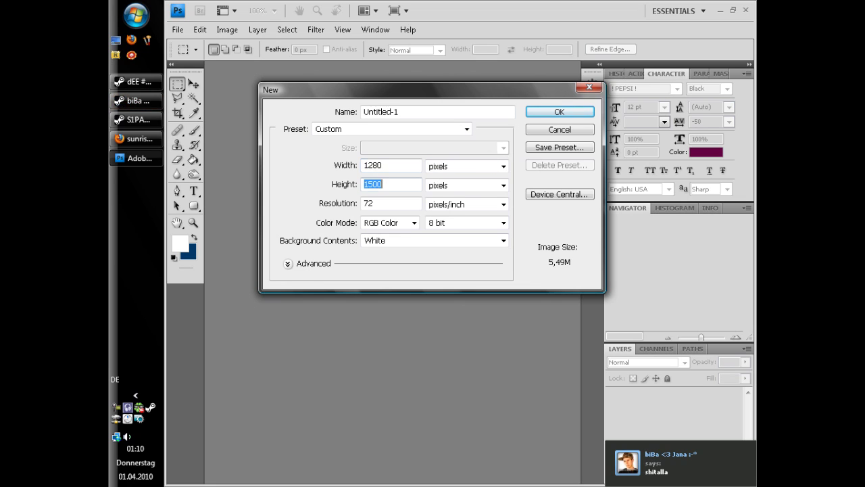
pyautogui.write('720')
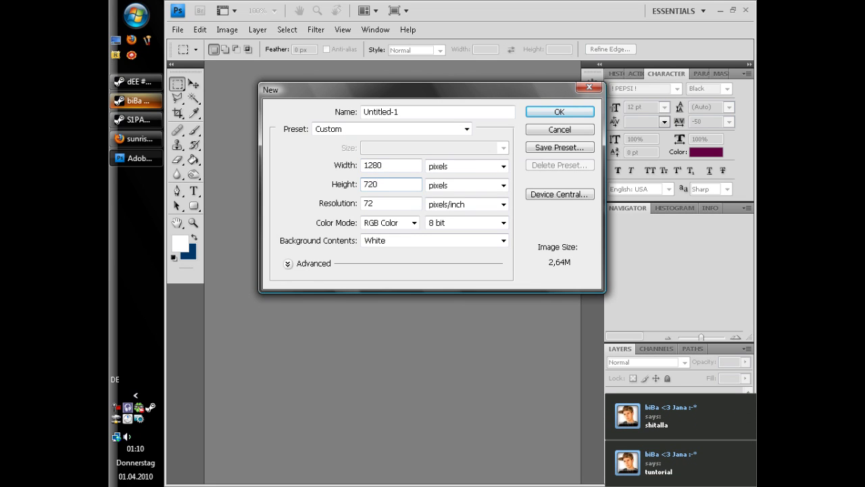
pyautogui.click(551, 111)
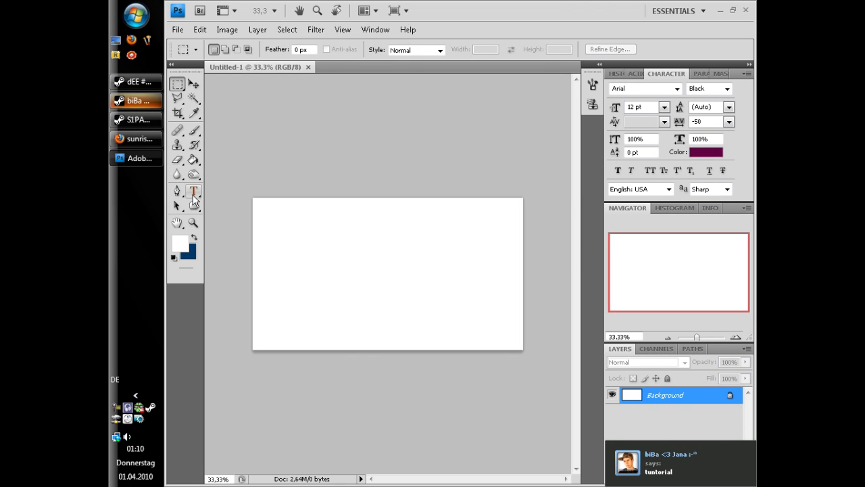
# Step: Paste the word LIVE as Arial Black text on the canvas at 200 pt
pyautogui.click(193, 192)
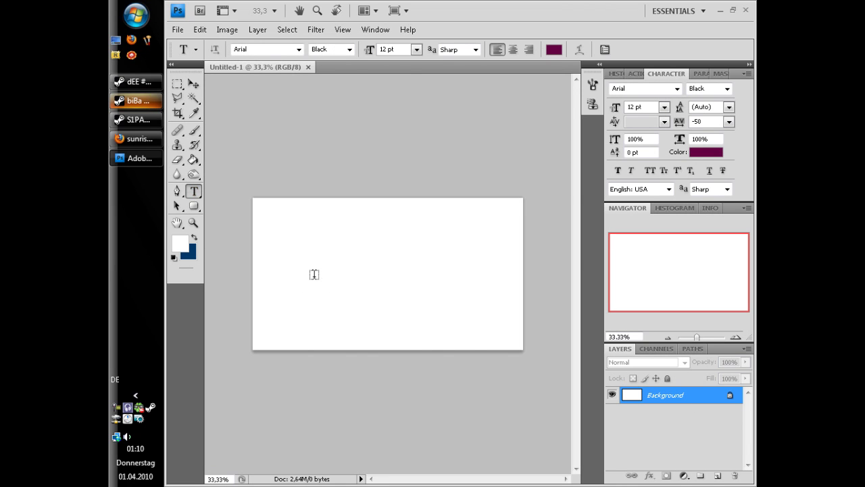
pyautogui.click(319, 262)
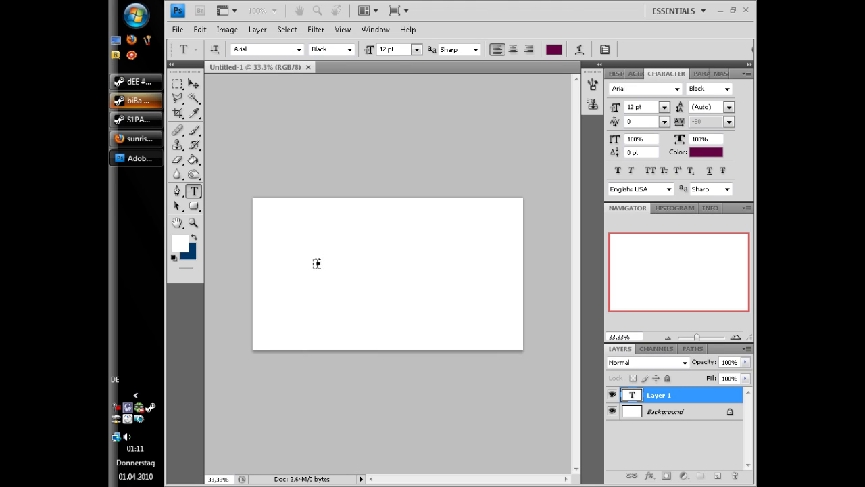
pyautogui.hotkey('ctrl', 'v')
pyautogui.hotkey('ctrl', 'a')
pyautogui.click(399, 51)
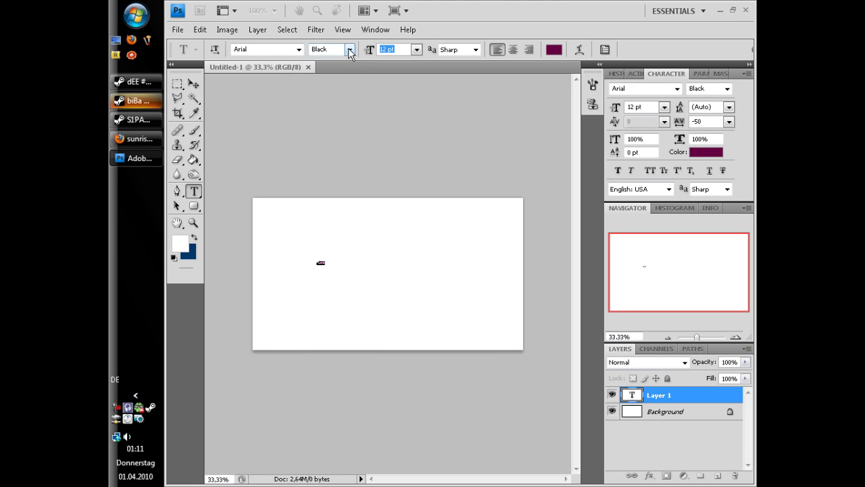
pyautogui.write('20')
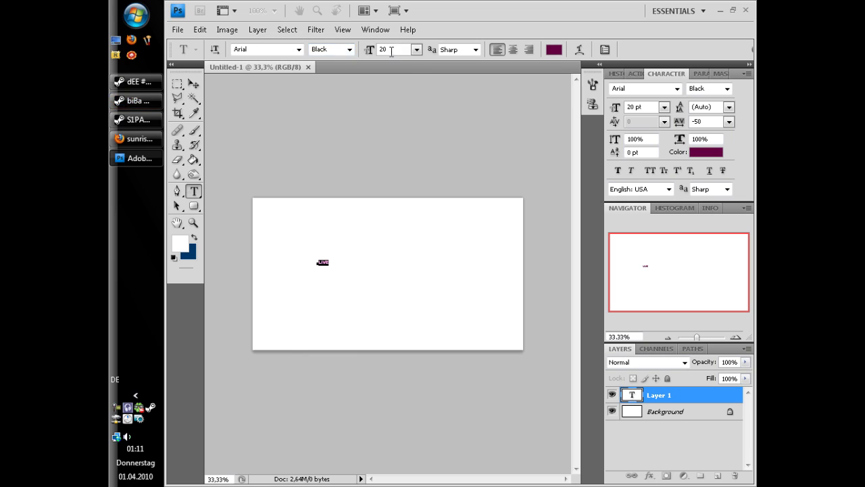
pyautogui.write('0')
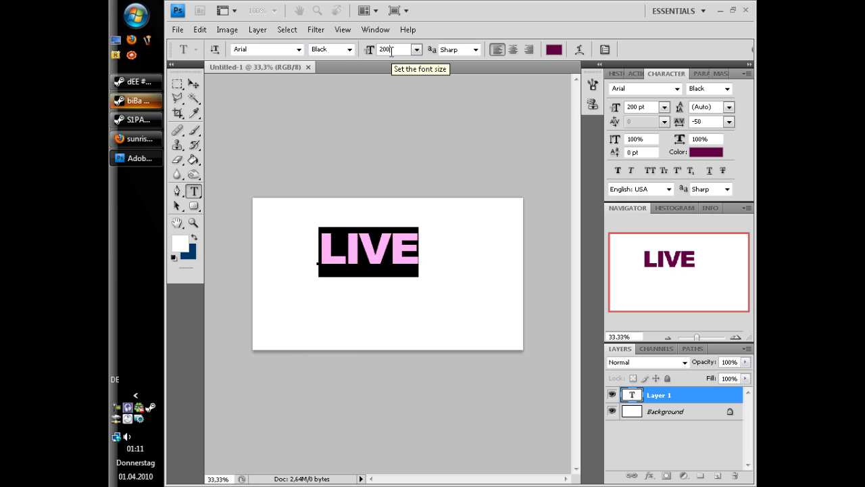
# Step: Move LIVE toward the top centre and bring the friend chat back up
pyautogui.click(194, 84)
pyautogui.moveTo(372, 267); pyautogui.dragTo(398, 261)
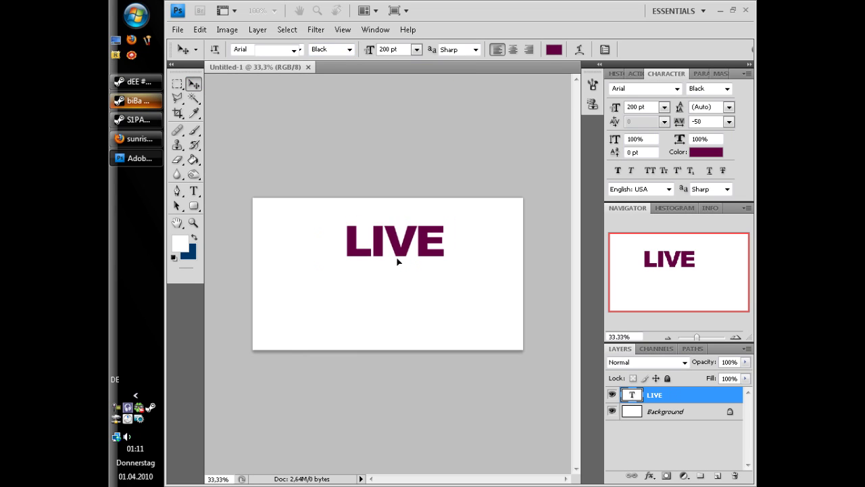
pyautogui.click(138, 101)
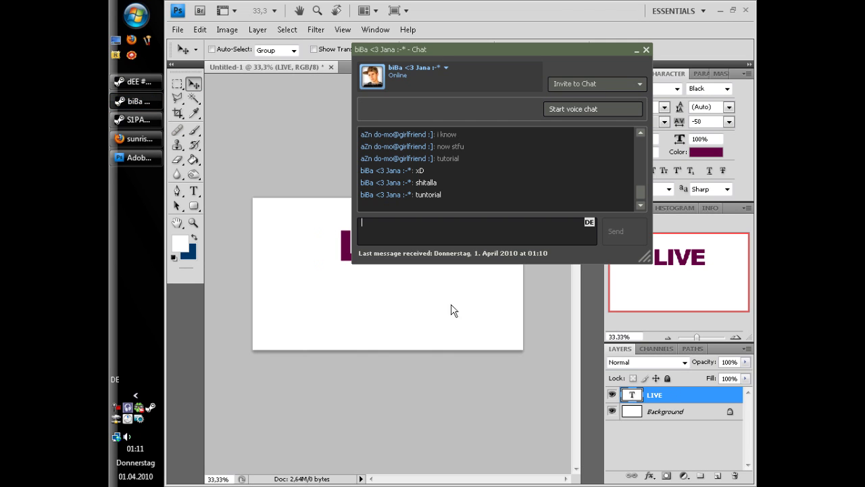
# Step: Add a second text line 'LIFE' directly beneath LIVE and commit it
pyautogui.click(497, 6)
pyautogui.click(194, 191)
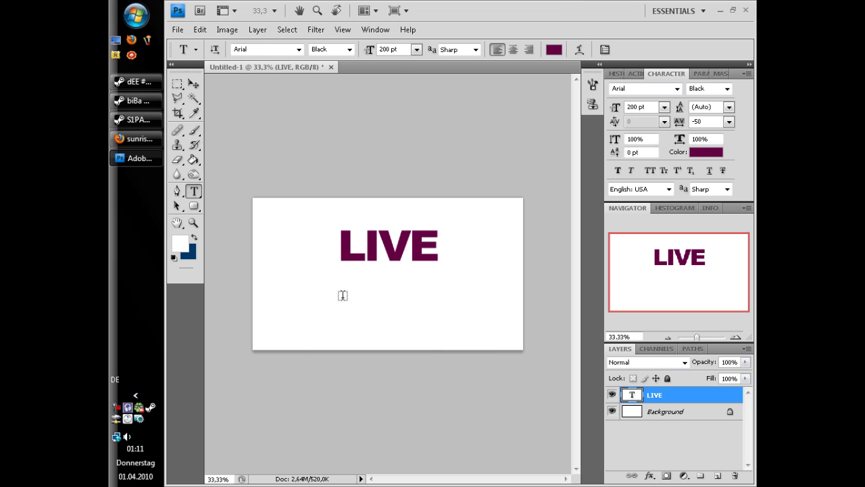
pyautogui.click(343, 295)
pyautogui.write('LIFE')
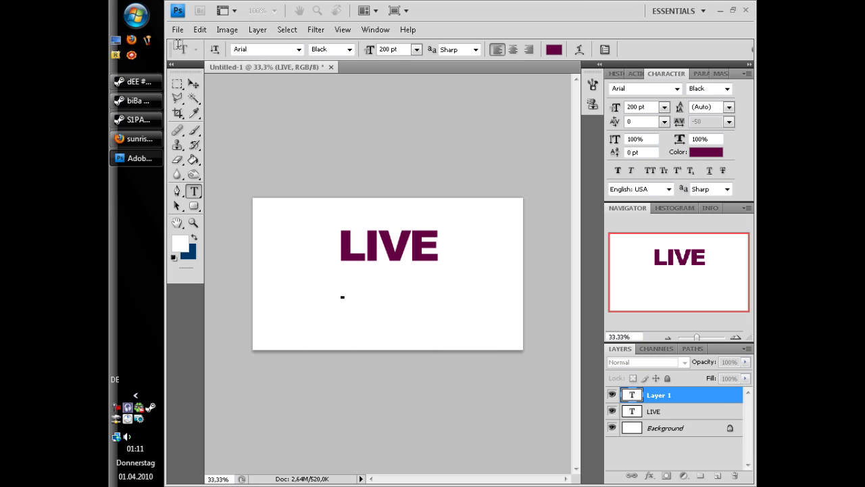
pyautogui.click(194, 83)
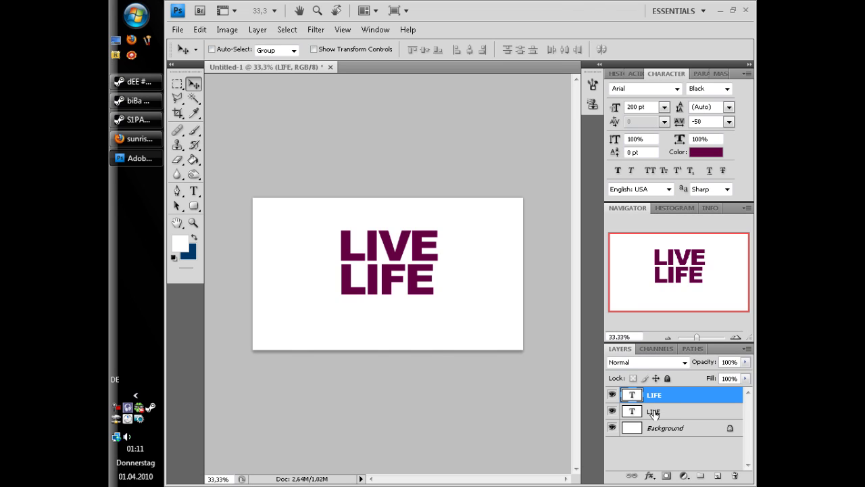
# Step: Rasterize the LIVE and LIFE layers, merge them into one layer, and nudge it down
pyautogui.keyDown('shift'); pyautogui.click(653, 412); pyautogui.keyUp('shift')
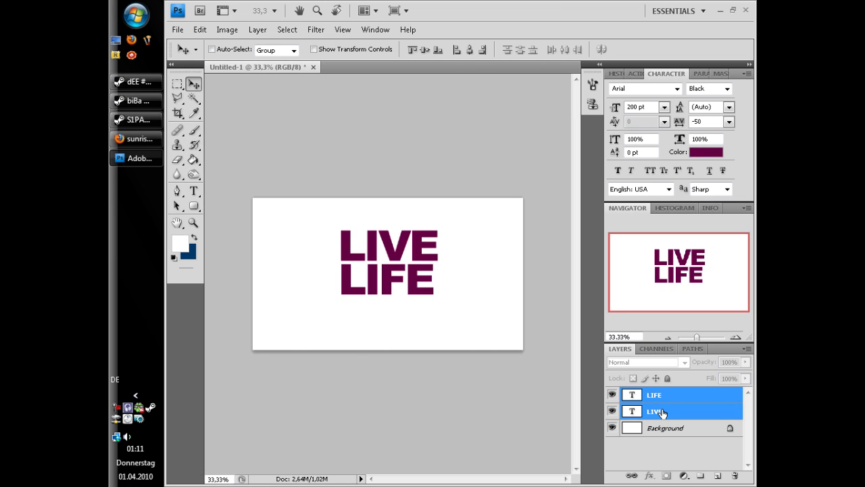
pyautogui.rightClick(658, 414)
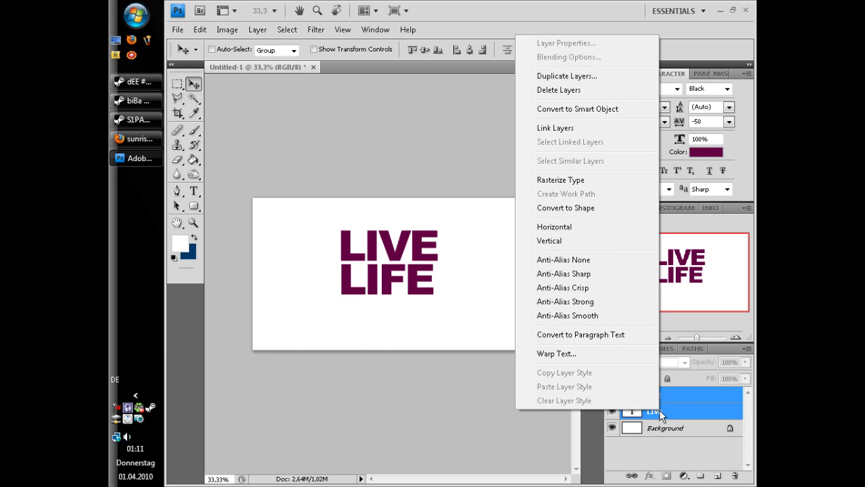
pyautogui.click(609, 182)
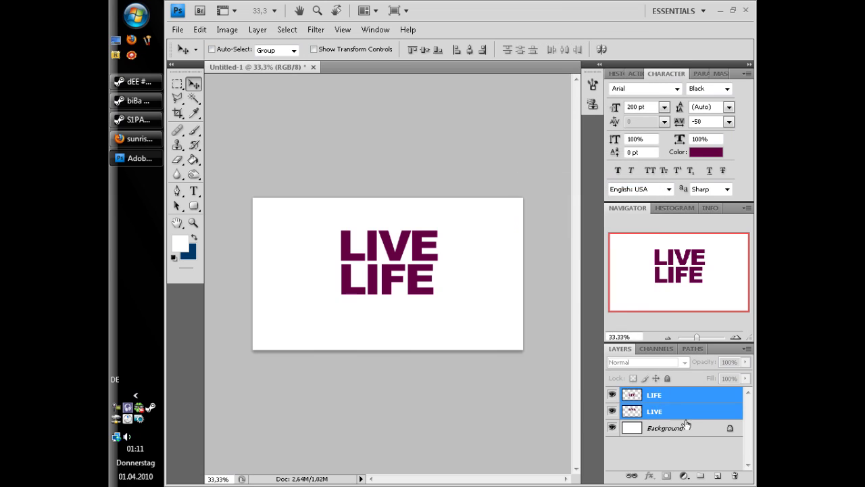
pyautogui.rightClick(647, 392)
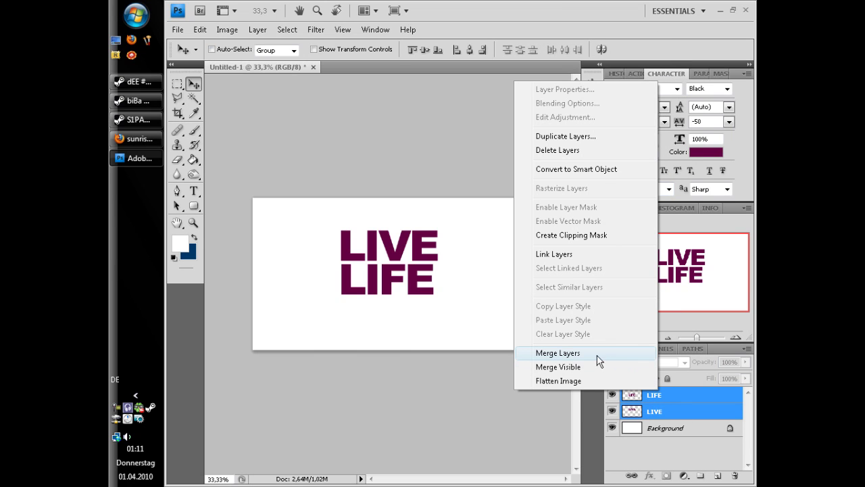
pyautogui.click(558, 352)
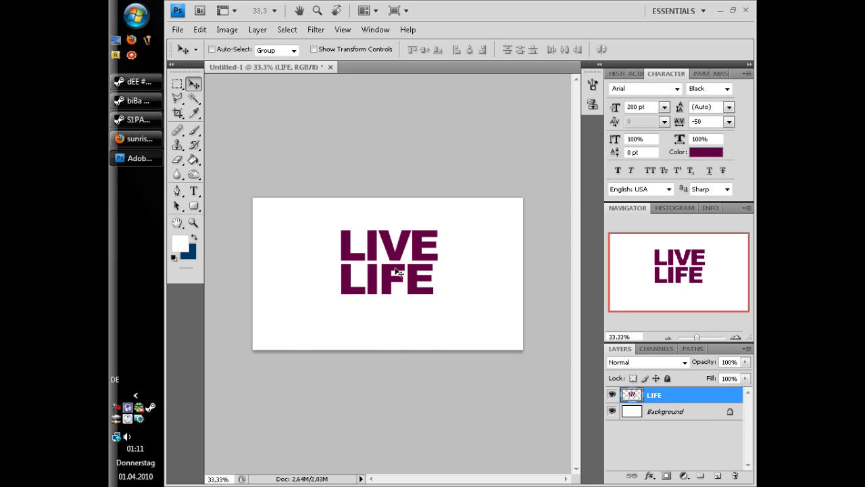
pyautogui.moveTo(400, 271); pyautogui.dragTo(400, 276)
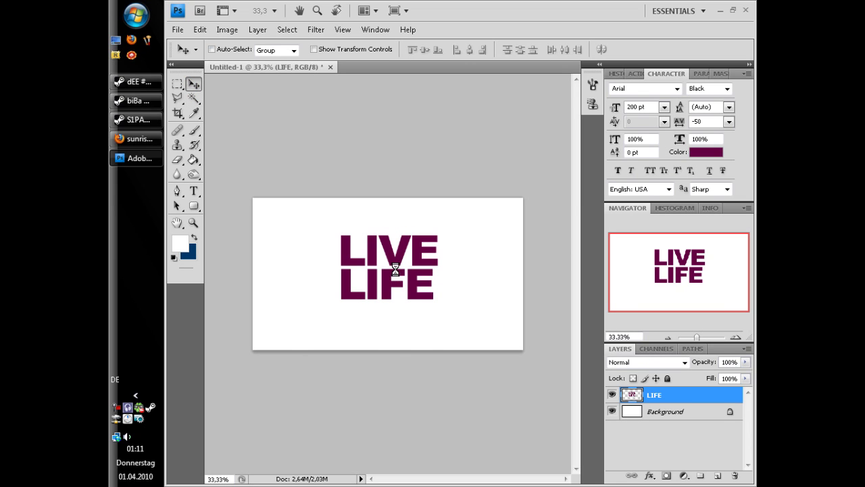
# Step: Open sunrise.jpg from the desktop, select the whole image, and return to Untitled-1
pyautogui.click(115, 39)
pyautogui.moveTo(199, 15); pyautogui.dragTo(365, 245)
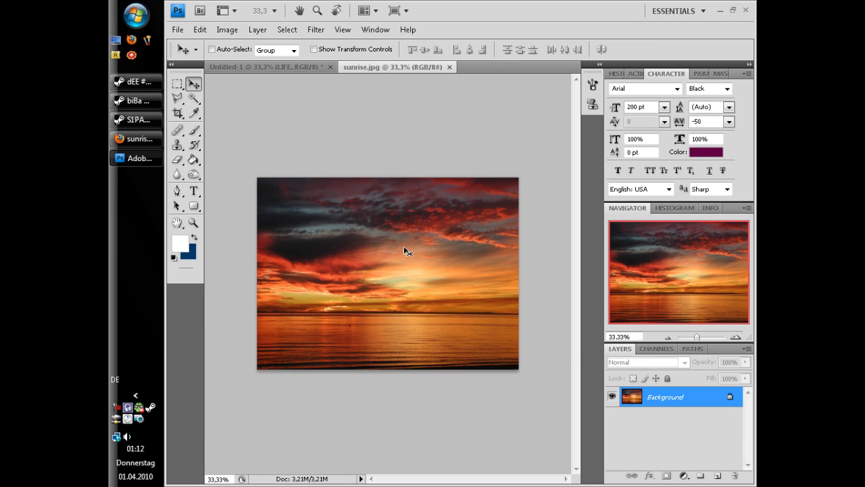
pyautogui.hotkey('ctrl', 'a')
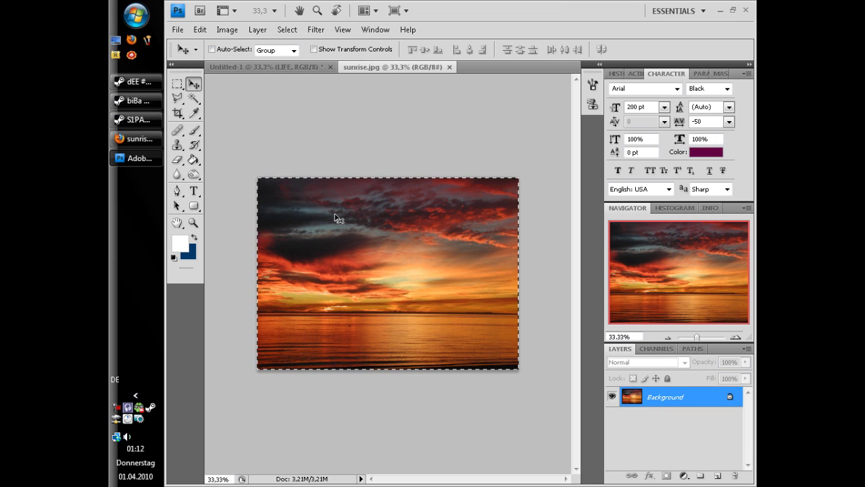
pyautogui.click(277, 66)
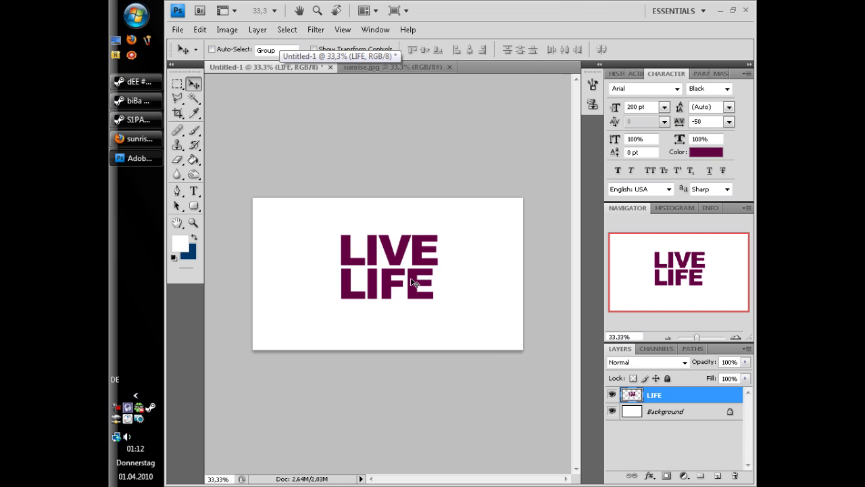
# Step: Place the sunrise photo on Untitled-1, shrink it proportionally to 63.6%, and centre it over the text
pyautogui.moveTo(413, 280); pyautogui.dragTo(412, 282)
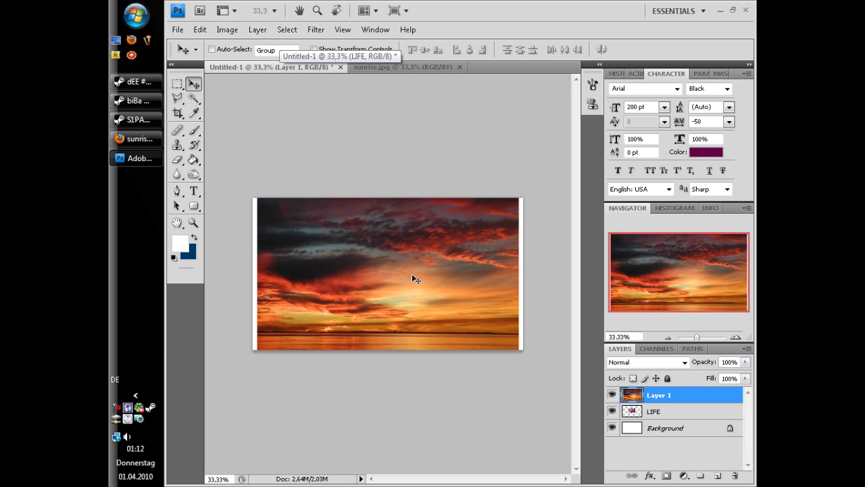
pyautogui.hotkey('ctrl', 't')
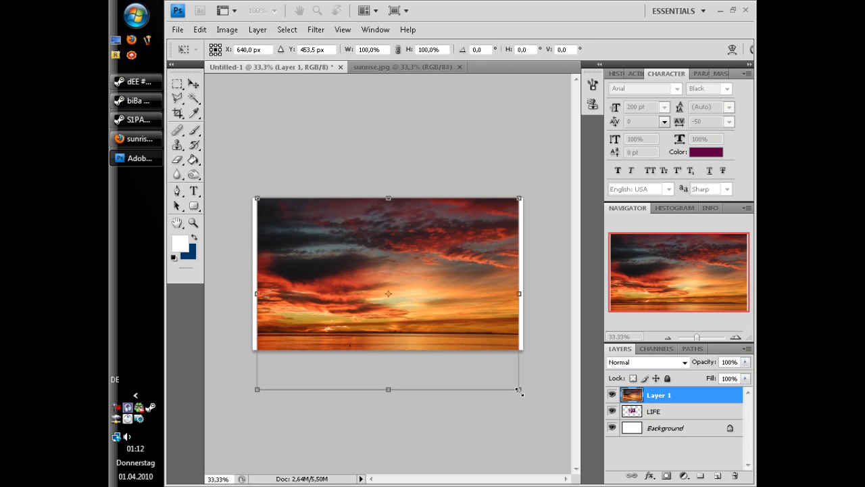
pyautogui.moveTo(519, 391); pyautogui.dragTo(419, 329)
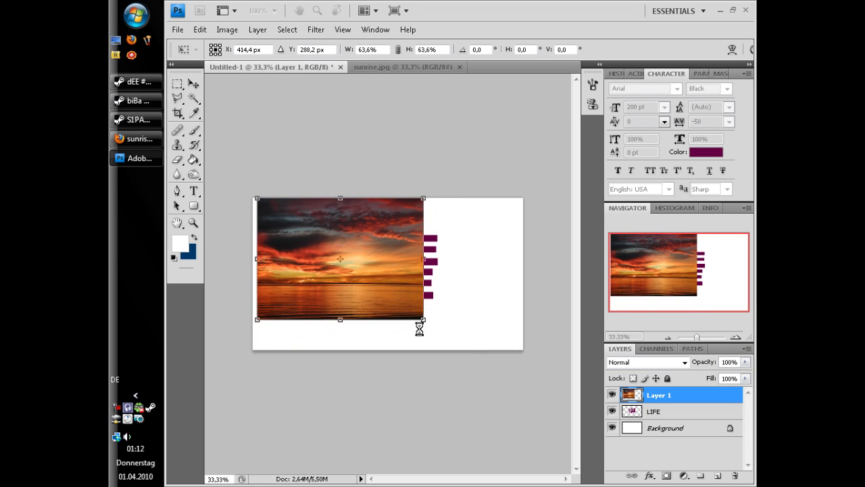
pyautogui.press('Return')
pyautogui.press('v')
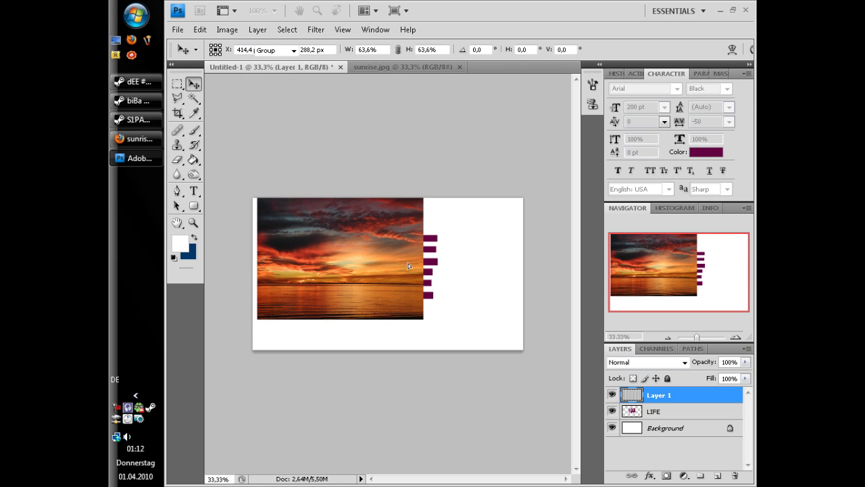
pyautogui.moveTo(363, 254); pyautogui.dragTo(413, 263)
pyautogui.press('Return')
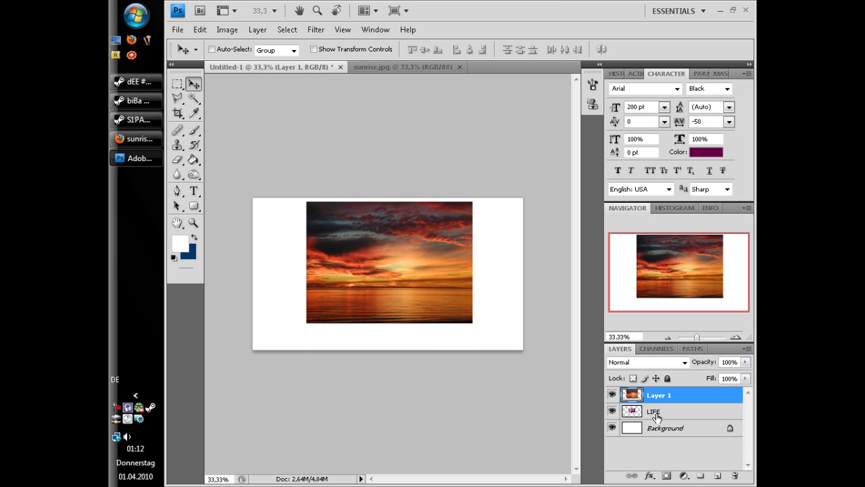
# Step: Load the LIFE letter outlines as a selection, then make Layer 1 active
pyautogui.click(655, 412)
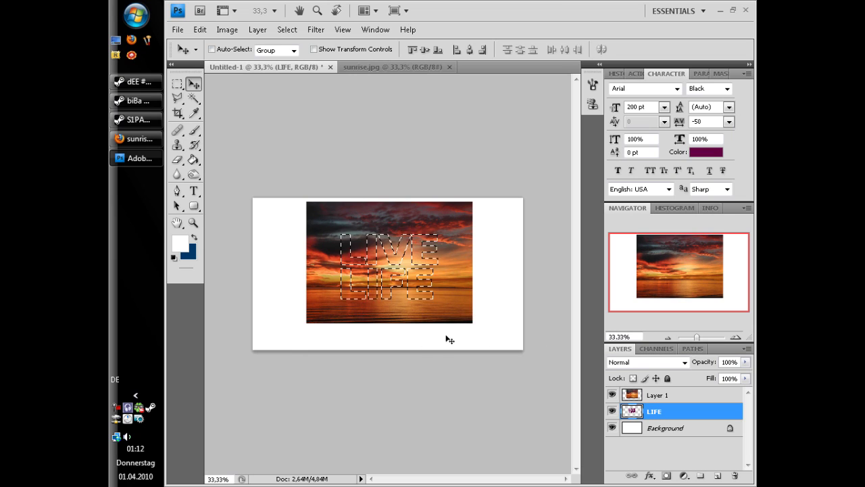
pyautogui.click(661, 398)
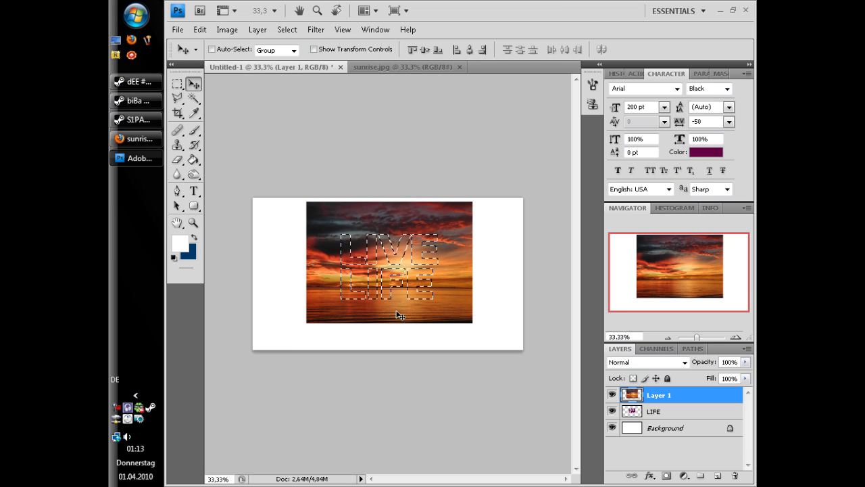
# Step: Add a new layer, stamp the letter-shaped photo onto it, and clear the selection
pyautogui.hotkey('ctrl', 'shift', 'alt', 'n')
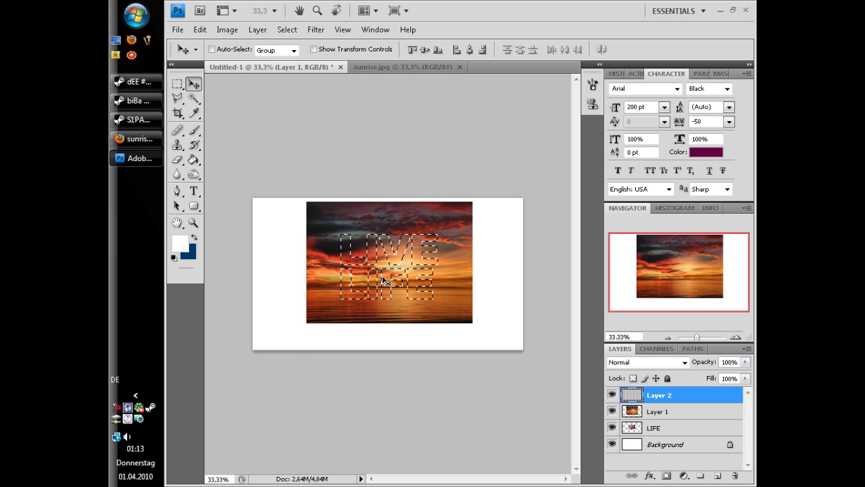
pyautogui.hotkey('ctrl', 'alt', 'shift', 'e')
pyautogui.hotkey('ctrl', 'd')
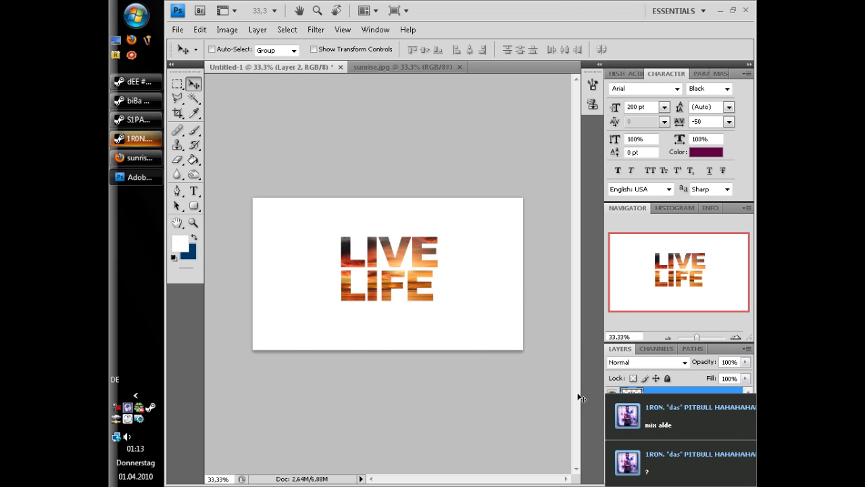
pyautogui.click(681, 425)
pyautogui.write('i love you')
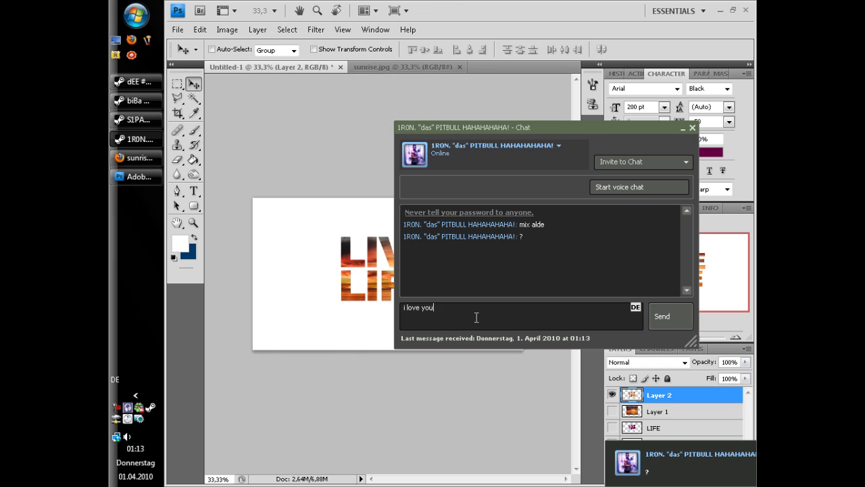
pyautogui.press('Return')
pyautogui.hotkey('alt', 'Tab')
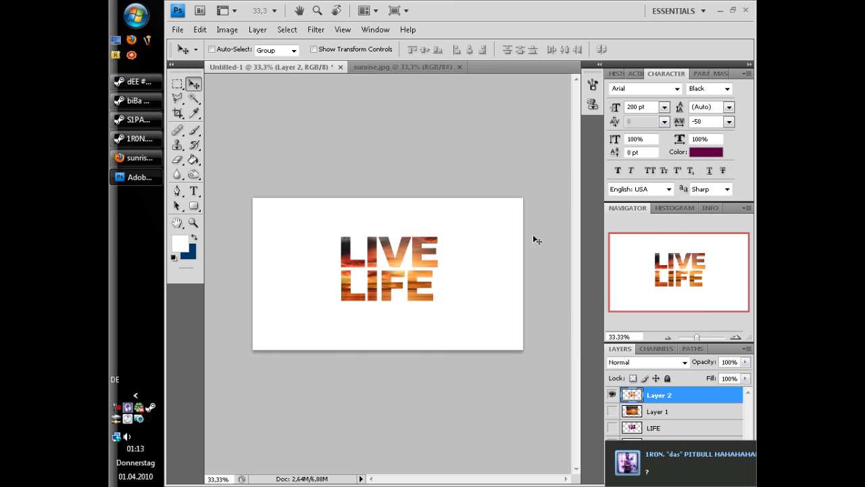